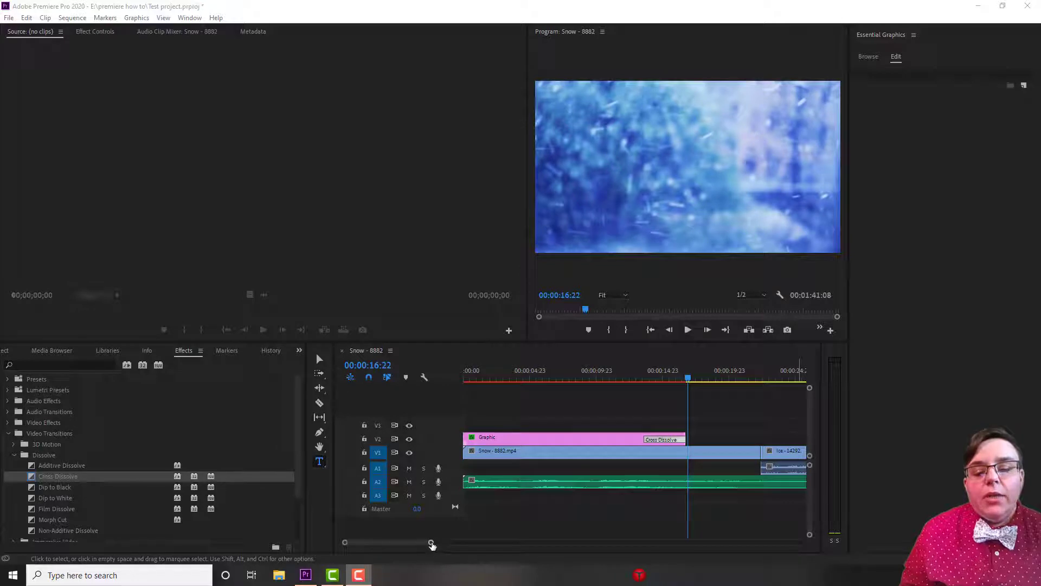
drag(432, 542, 550, 543)
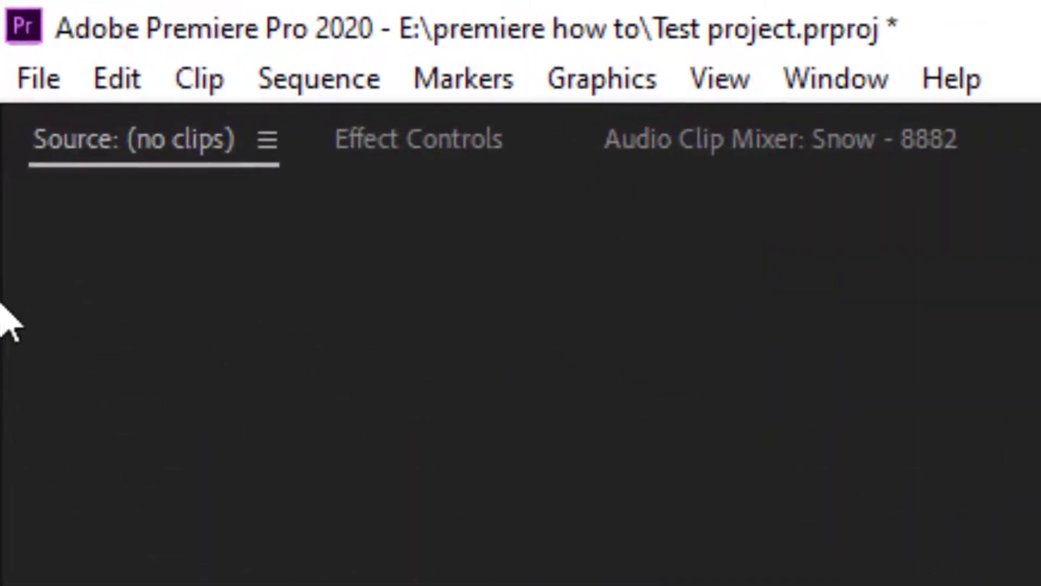
click(22, 81)
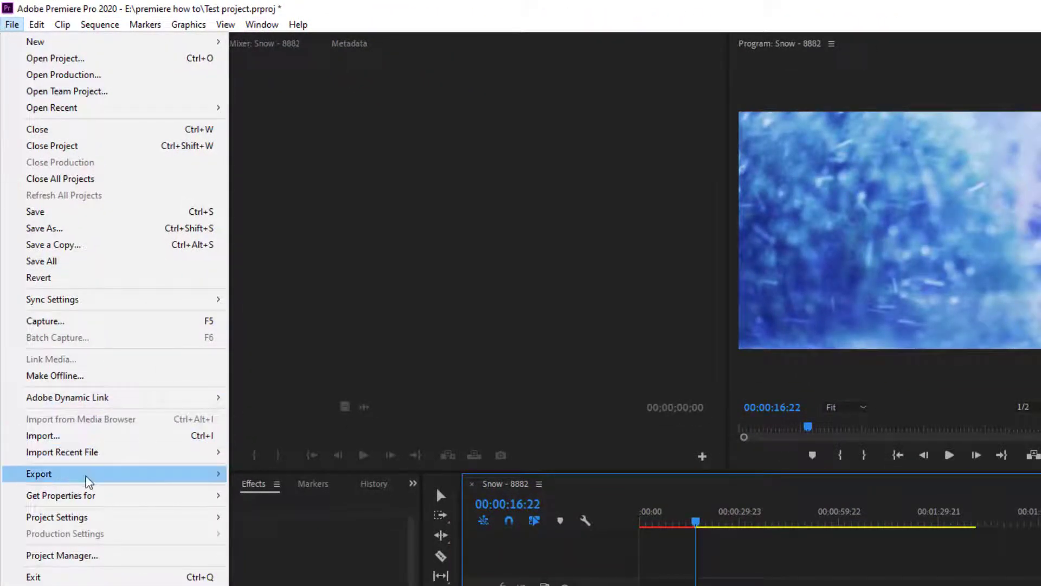
mouse_move(119, 480)
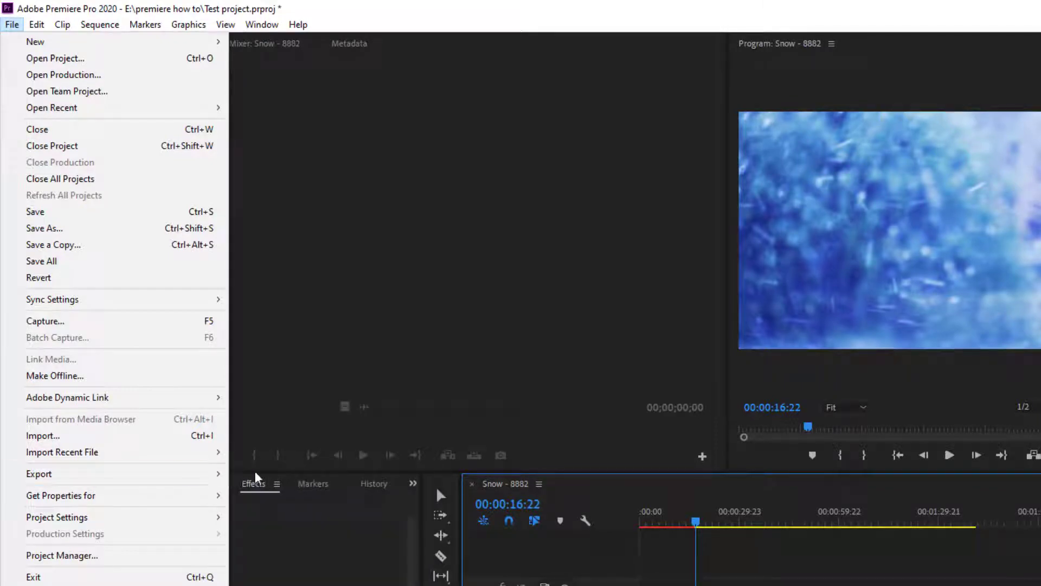
mouse_move(222, 476)
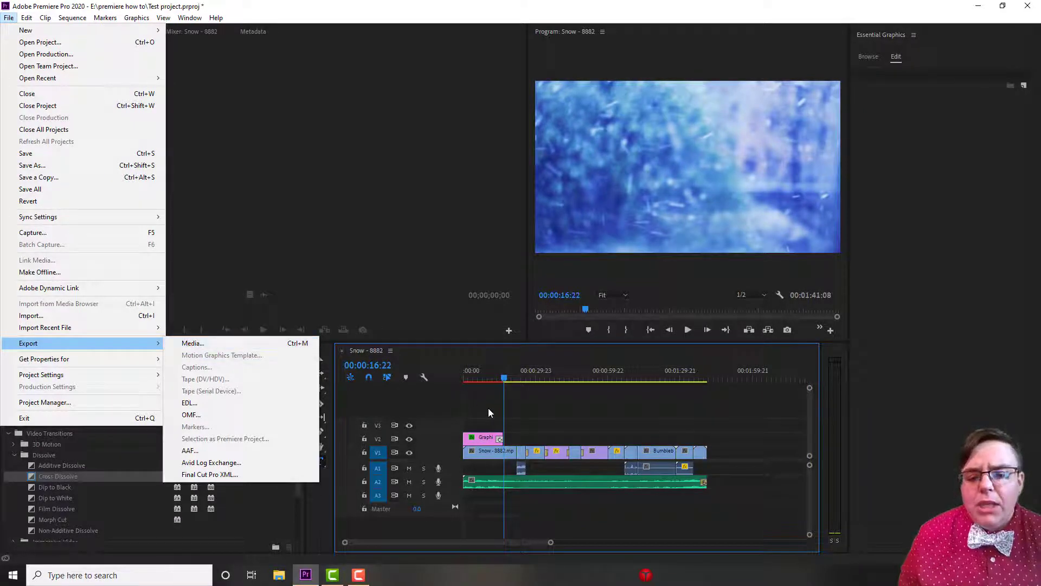
click(487, 408)
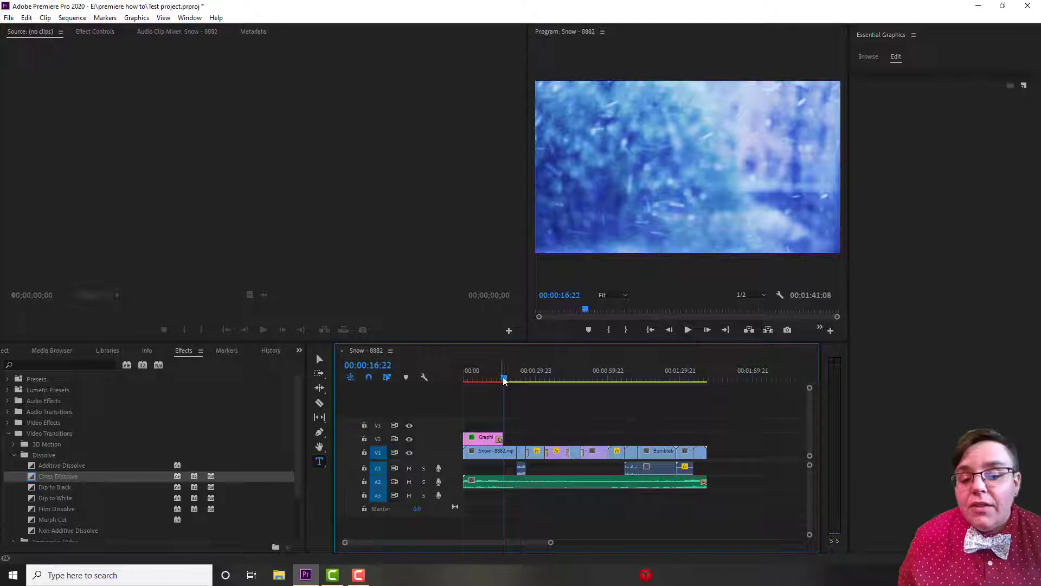
Move the playhead to the start of the Snow - 8882 sequence and open its media export settings.
drag(504, 378, 463, 379)
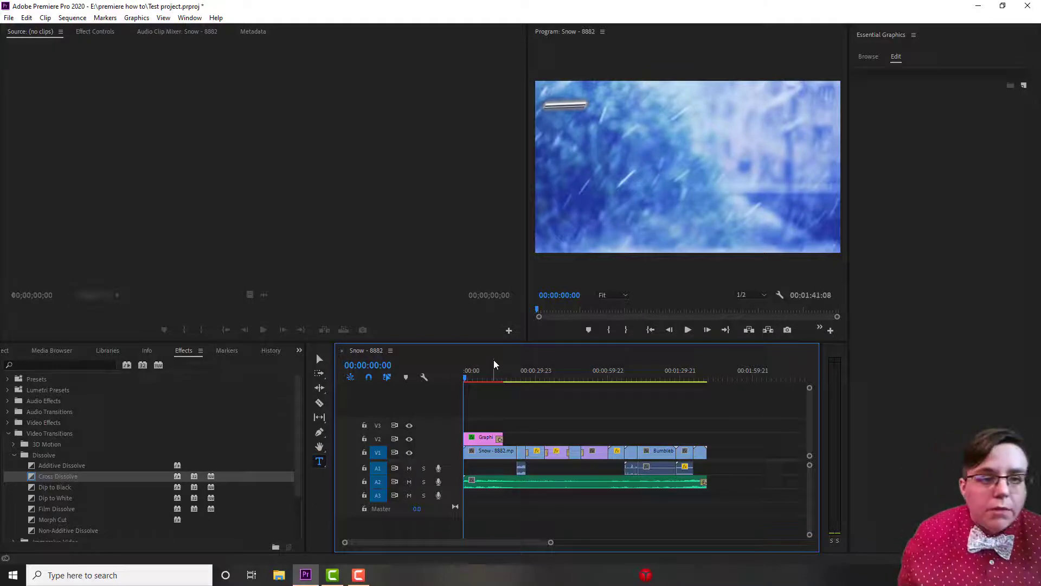
click(9, 18)
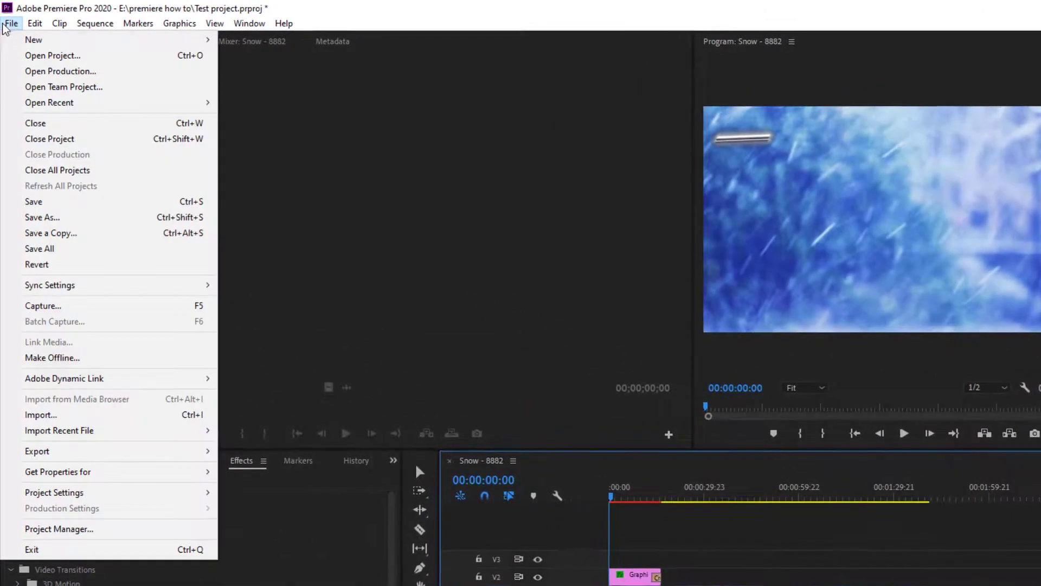
mouse_move(200, 452)
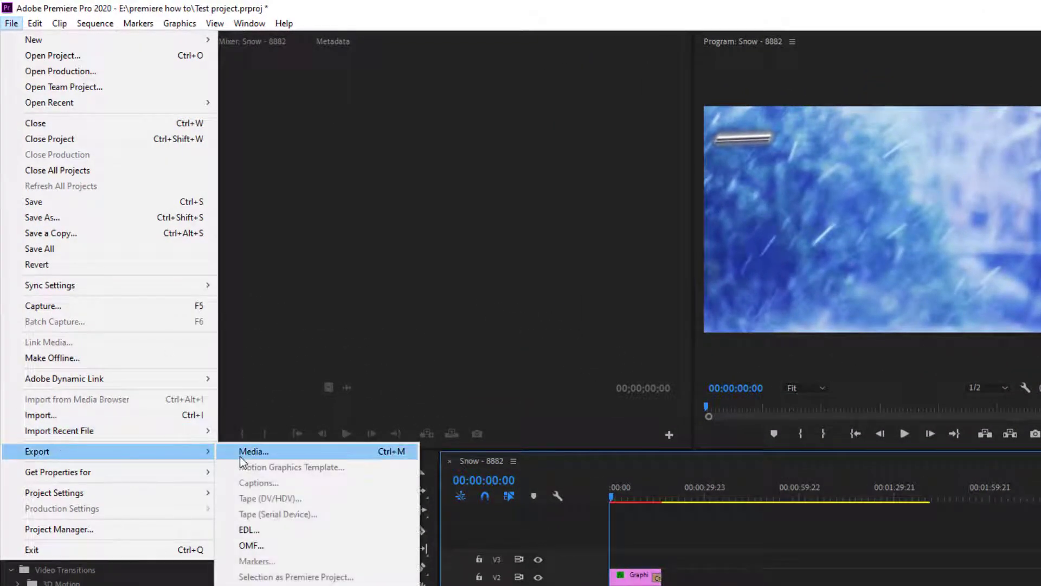
click(241, 452)
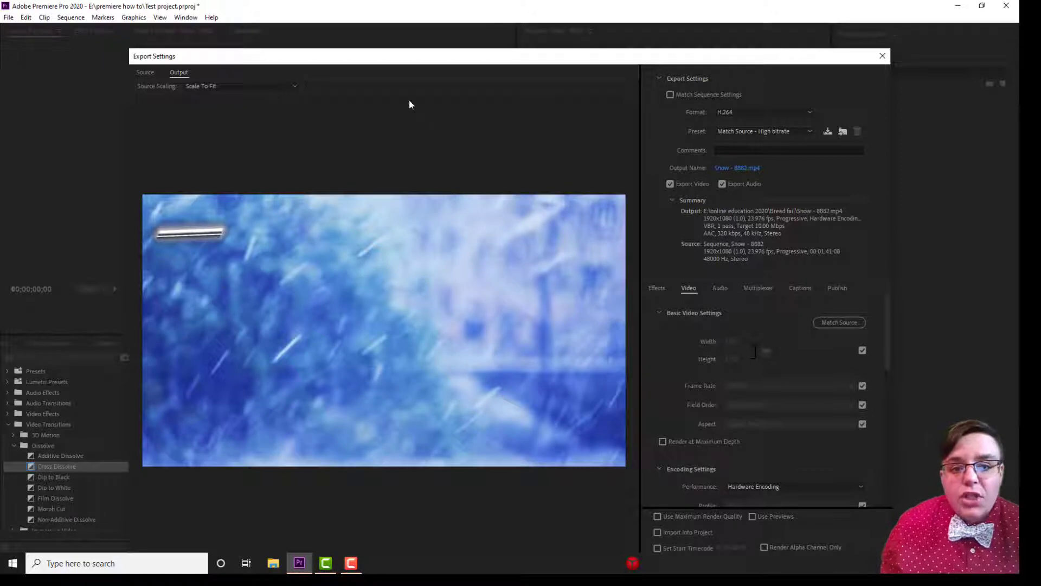
drag(402, 60, 383, 12)
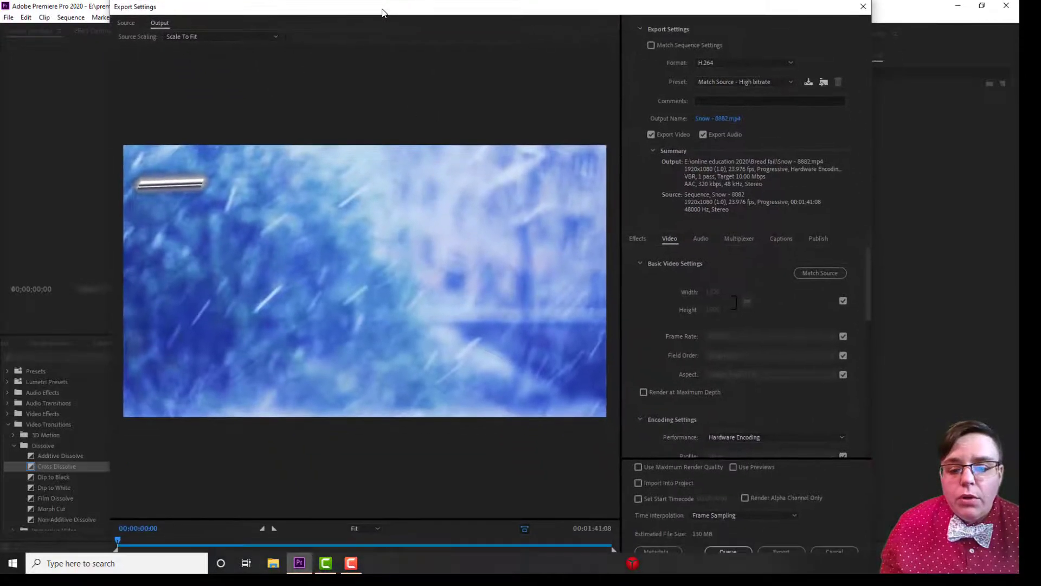
drag(463, 11, 476, 32)
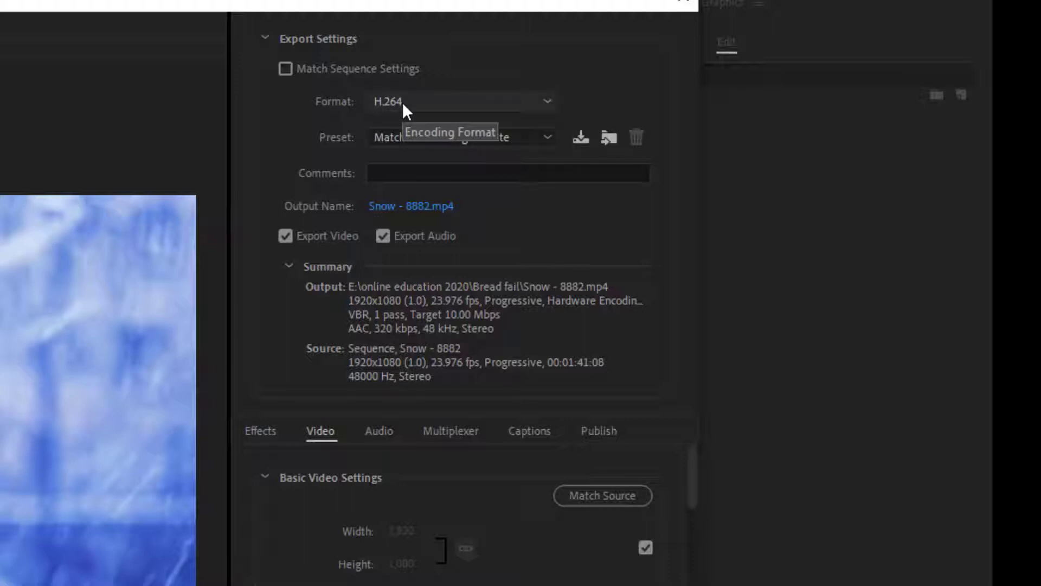
Keep H.264 as the export format and browse to the "premiere how to" folder on drive E: for the output file.
click(453, 101)
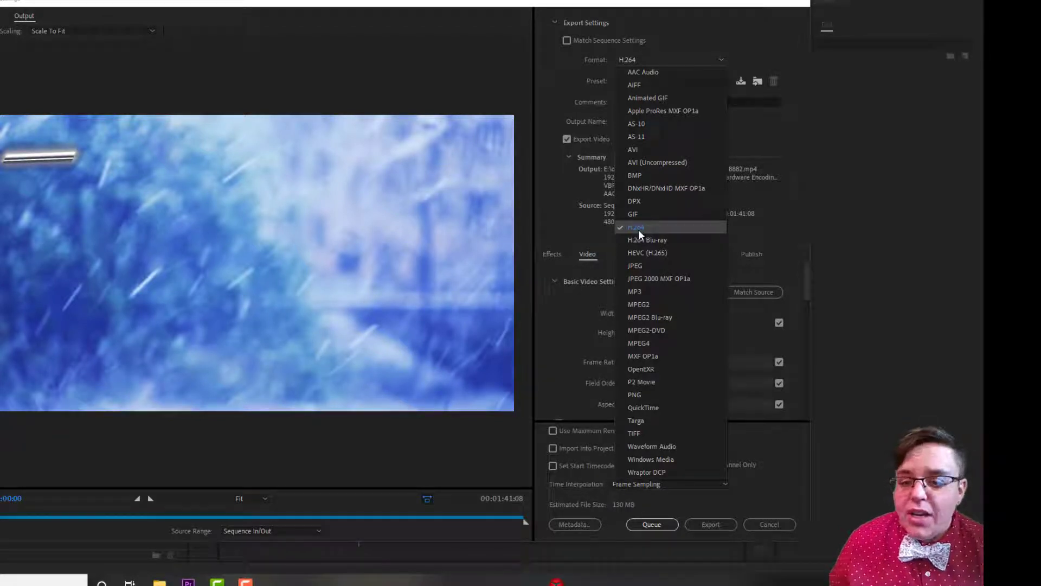
click(789, 160)
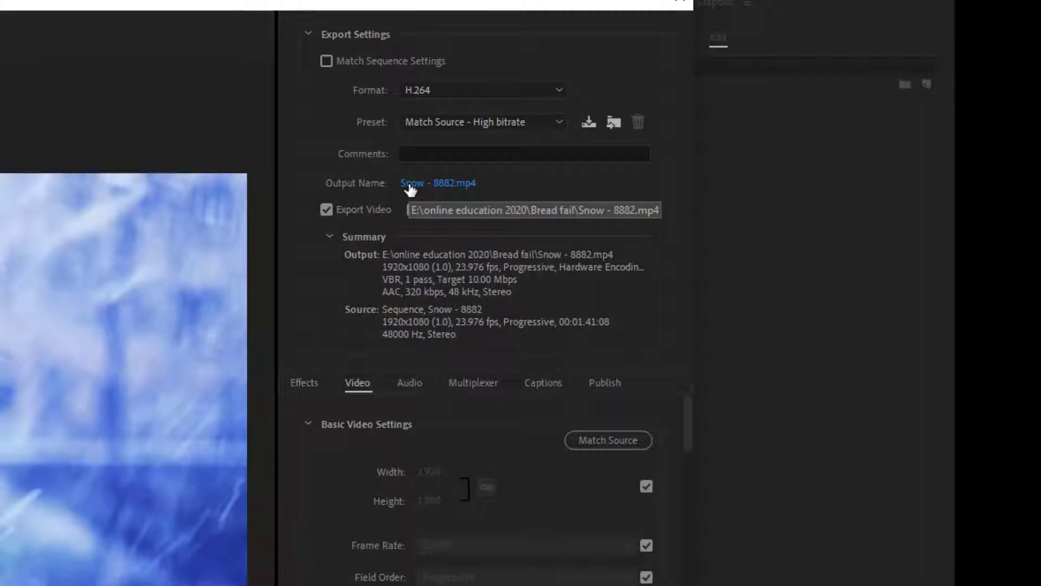
click(410, 184)
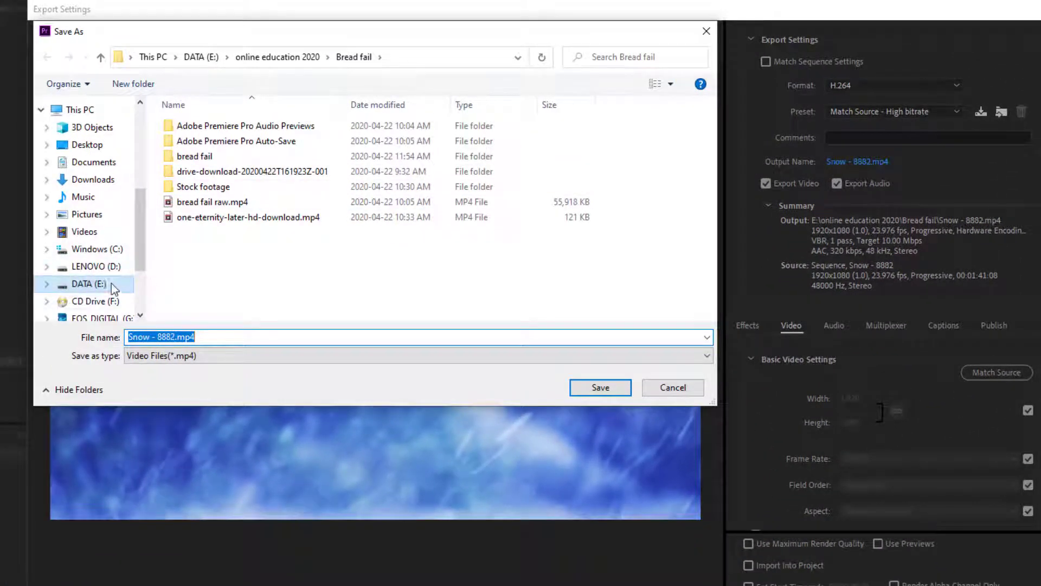
click(100, 57)
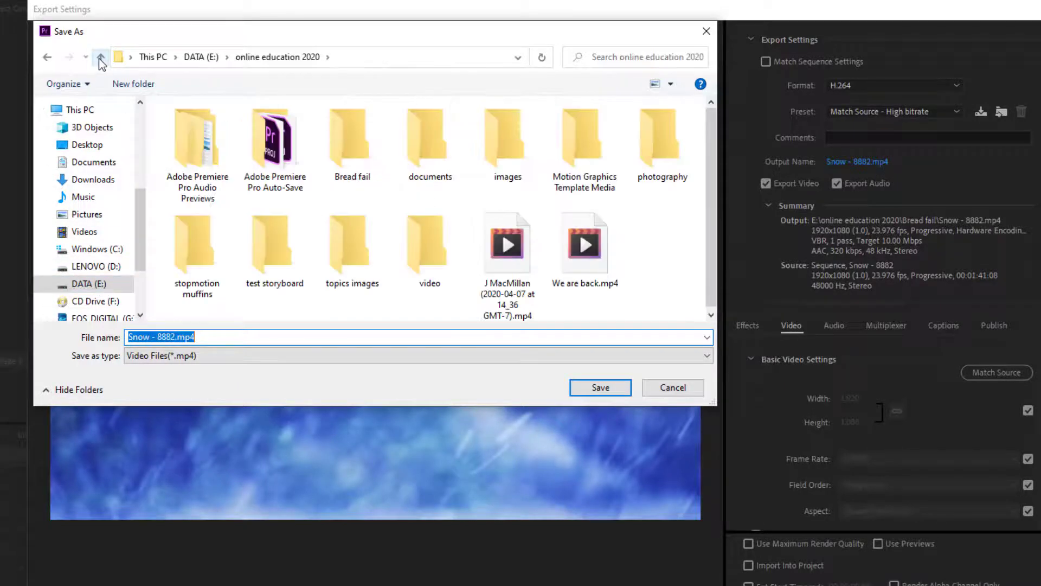
click(101, 58)
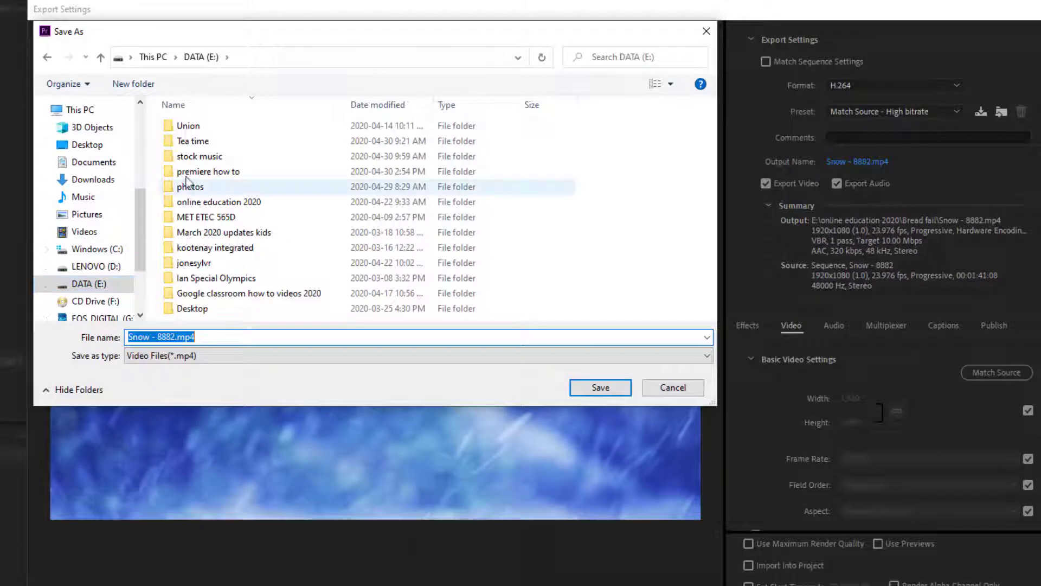
double_click(201, 171)
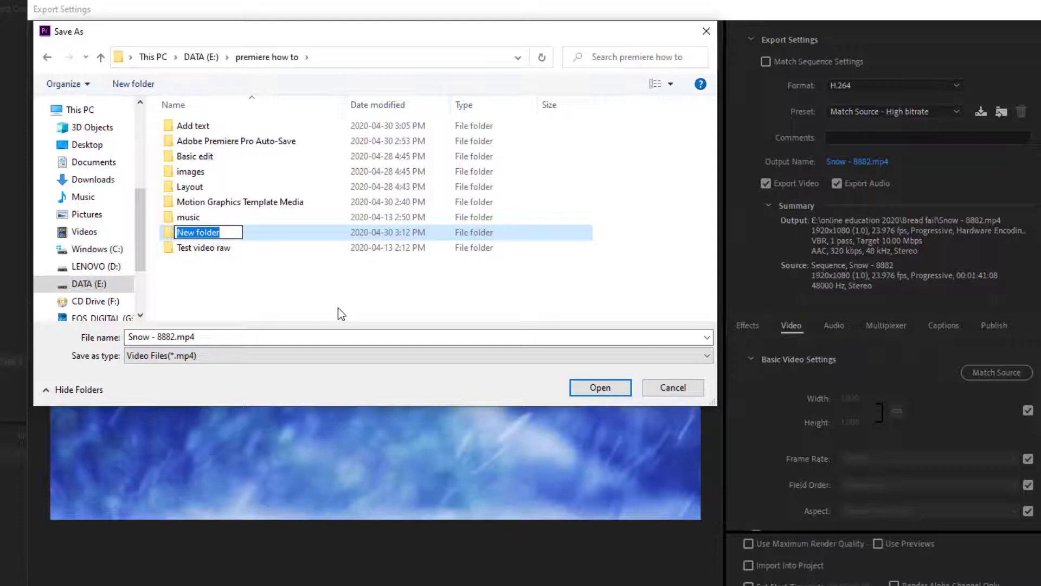
Create a new folder named "Exporting" inside "premiere how to" and open it.
text(Export)
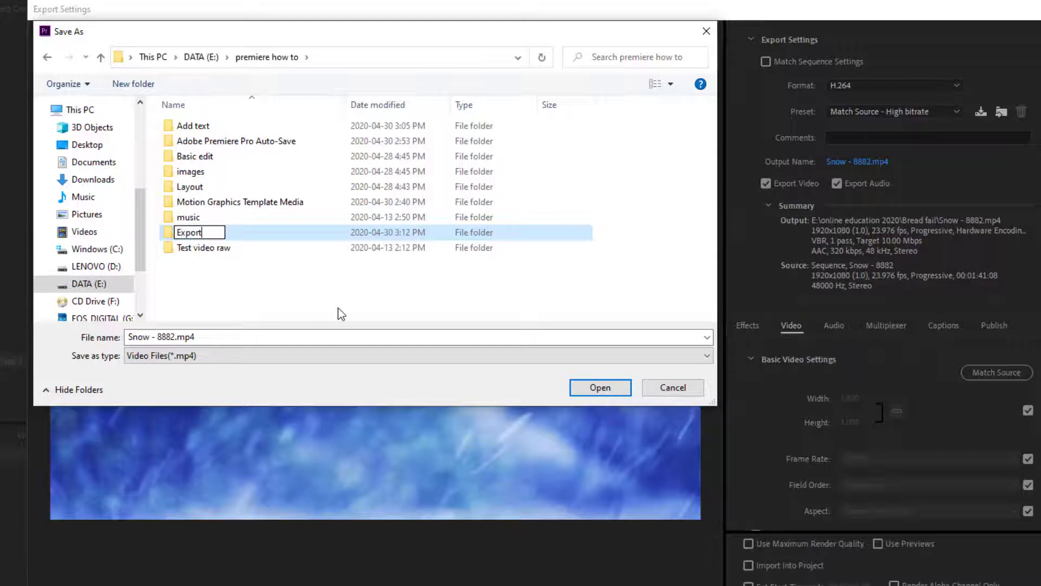
text(ing)
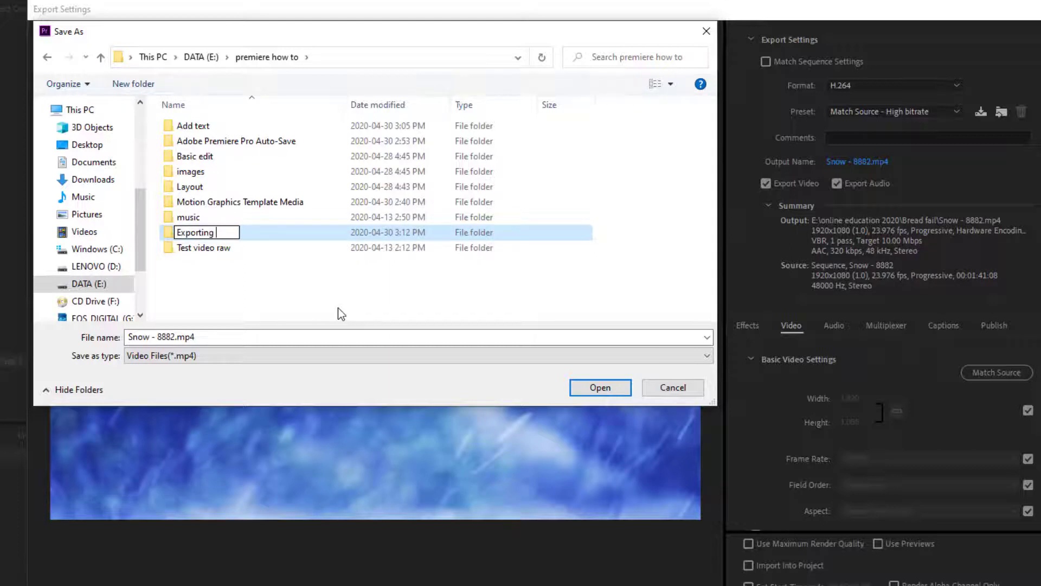
click(242, 293)
click(179, 174)
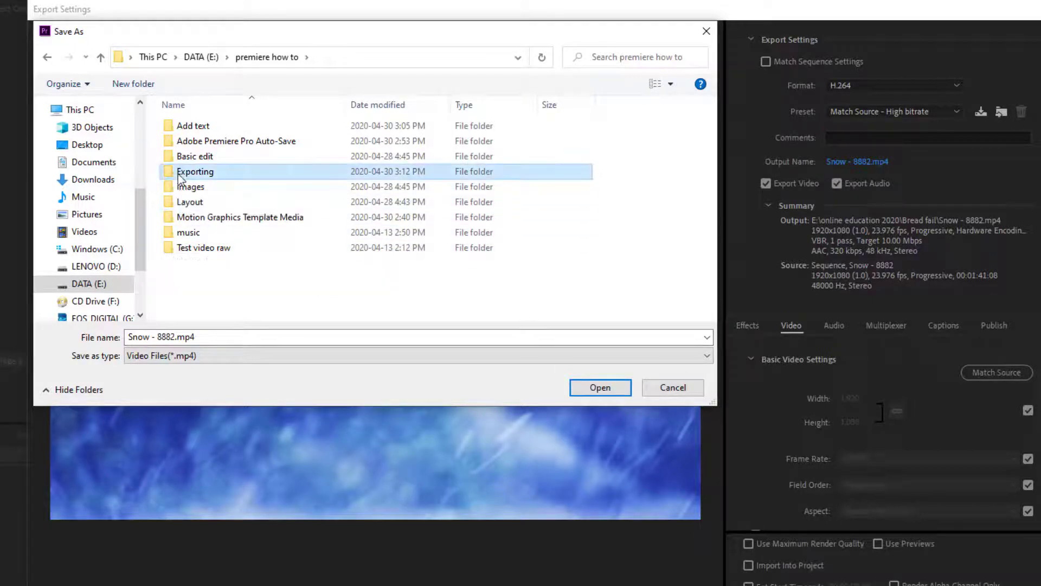
double_click(180, 175)
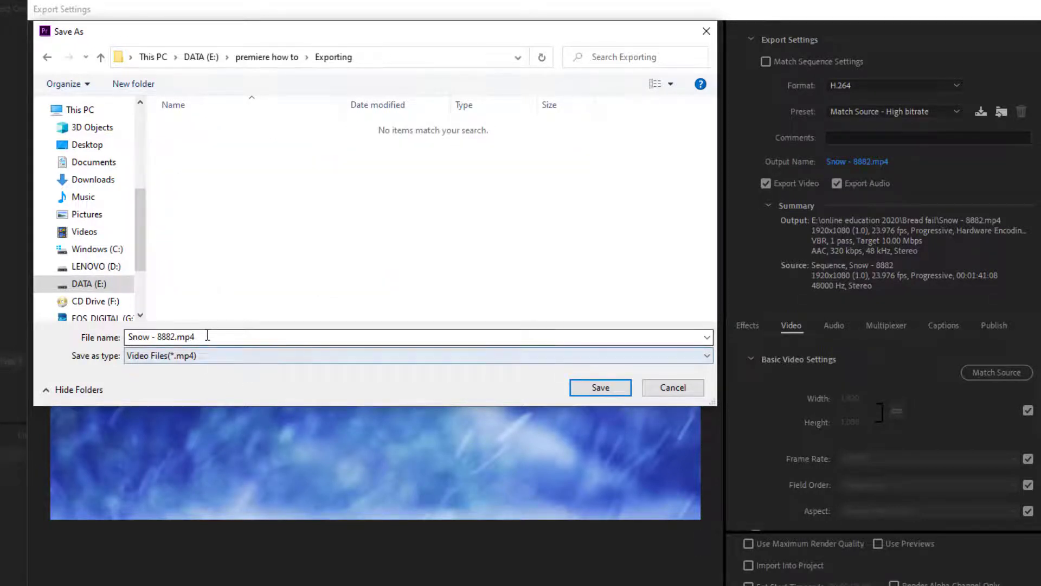
Name the output file "Spring Time" and save it as an MP4 in the Exporting folder.
click(171, 337)
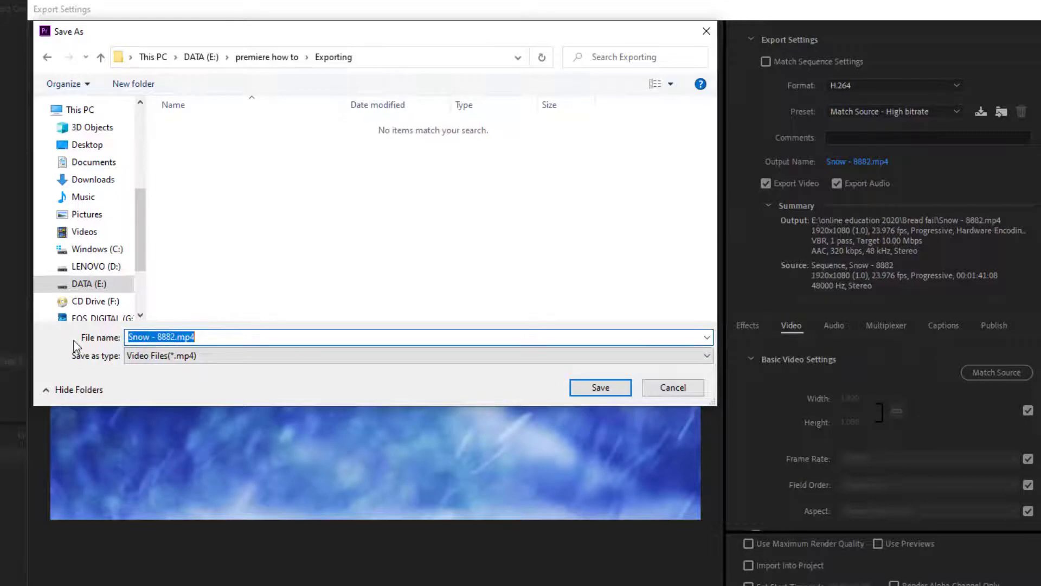
text(Sp)
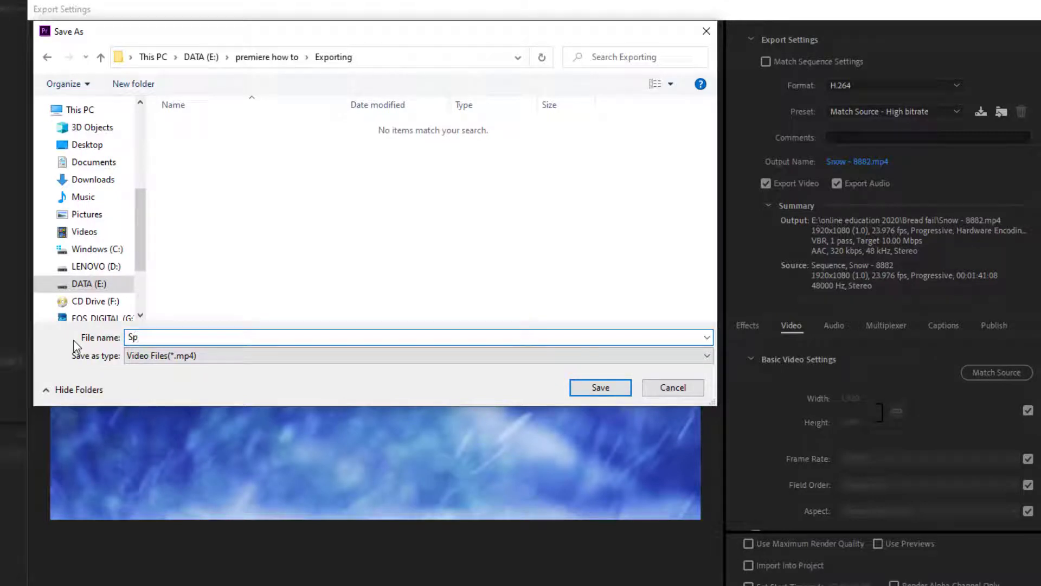
text(ring Time)
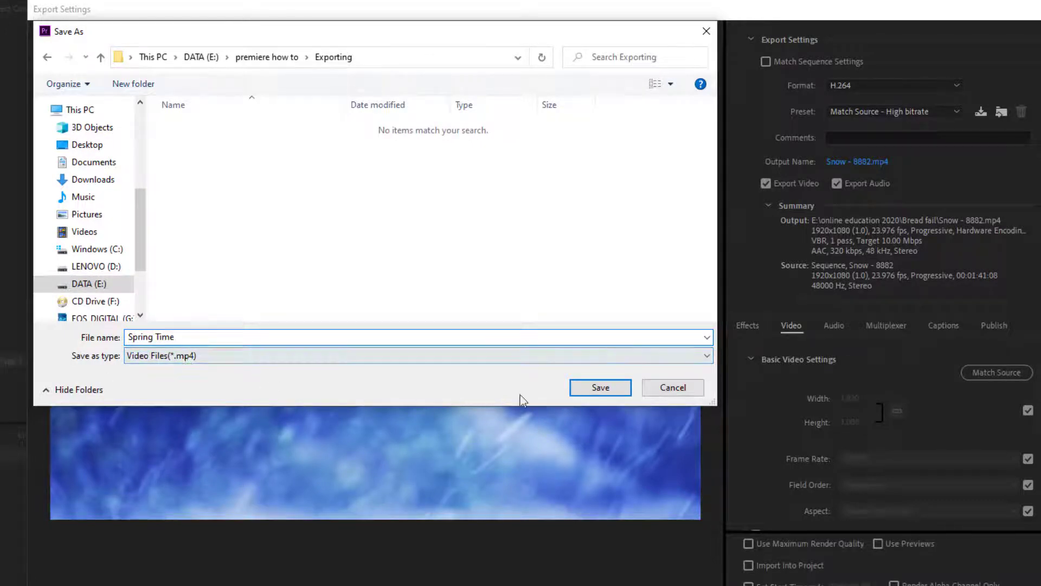
click(601, 389)
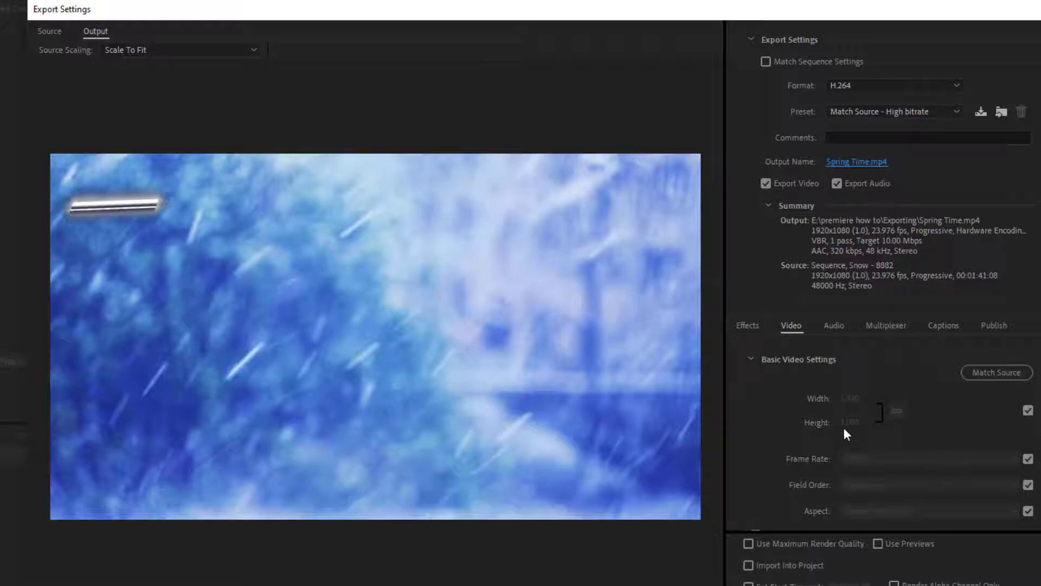
Examine the remaining video export settings, including the bitrate, advanced and VR options.
scroll(844, 428, down, 5)
scroll(906, 412, down, 6)
scroll(905, 427, down, 3)
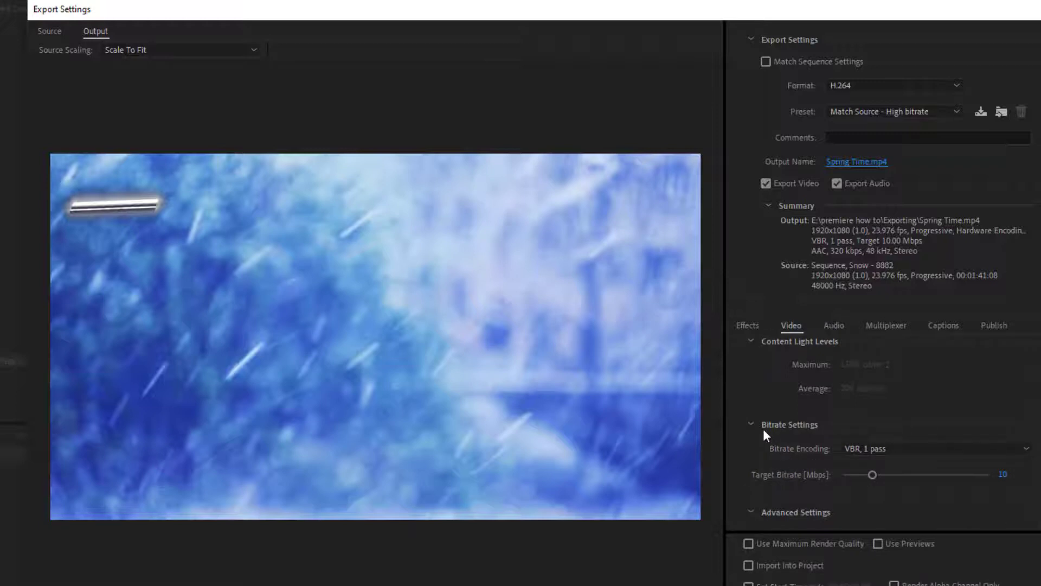
scroll(780, 427, down, 1)
scroll(780, 427, up, 1)
scroll(868, 472, down, 1)
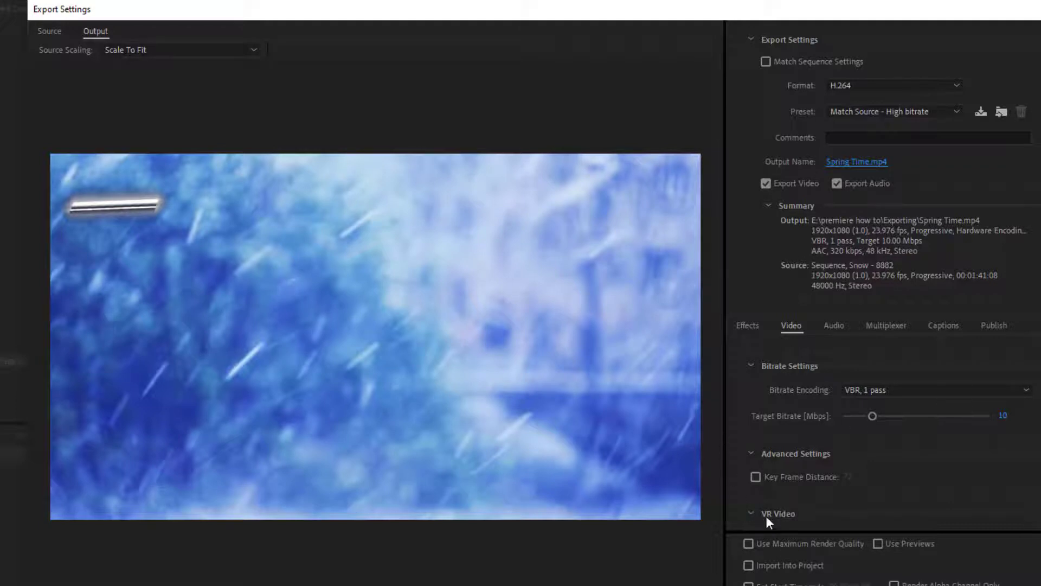
scroll(735, 493, down, 1)
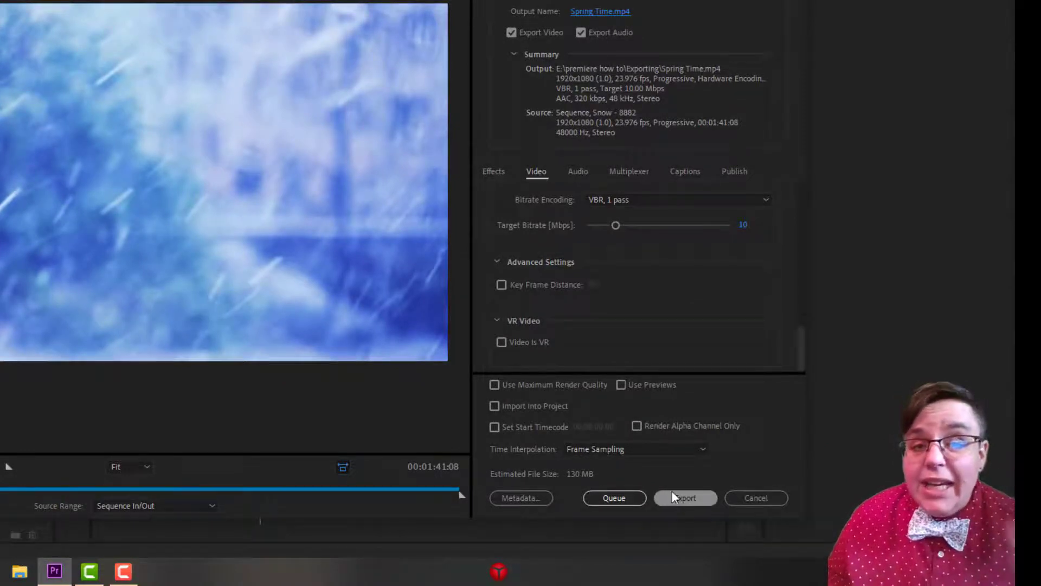
Encode the export through the Adobe Media Encoder queue and close the encoder when it finishes.
click(600, 503)
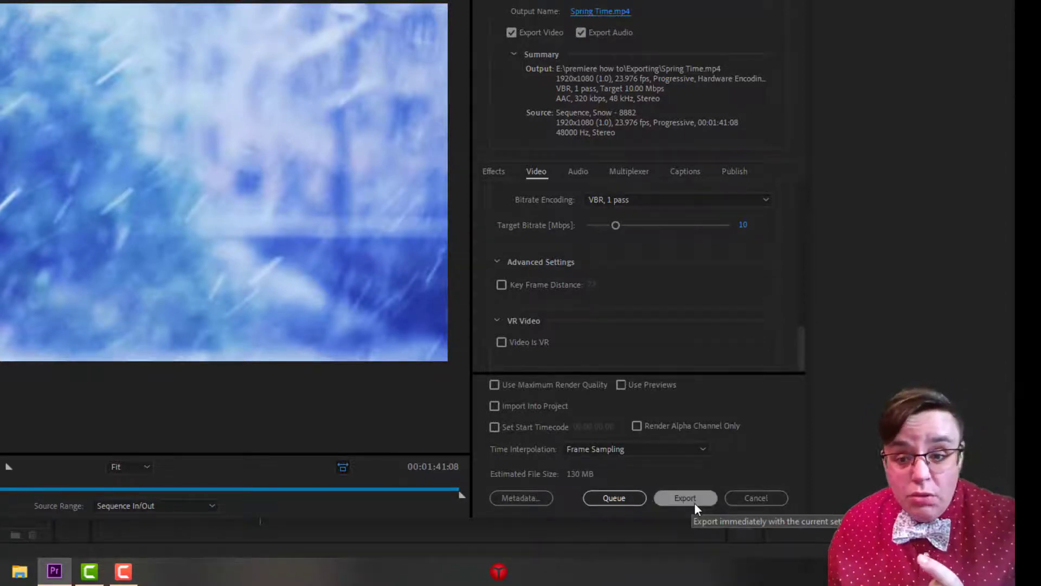
click(613, 498)
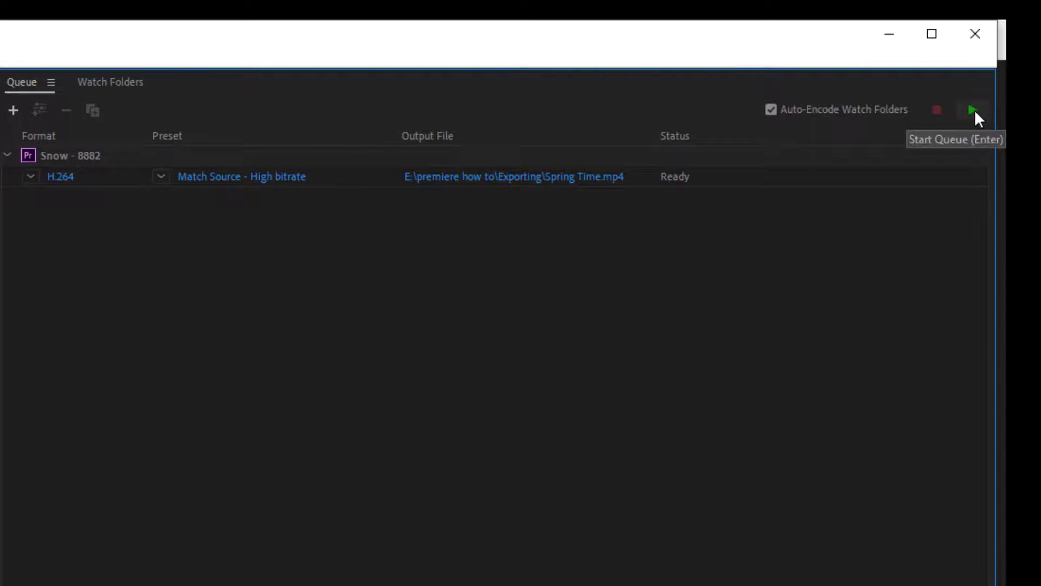
click(973, 110)
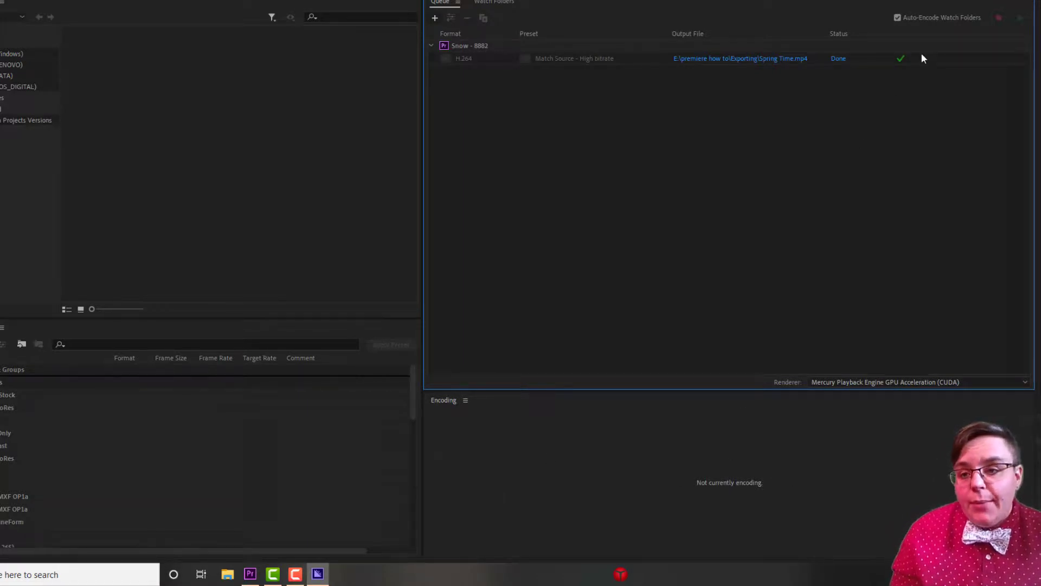
mouse_move(902, 60)
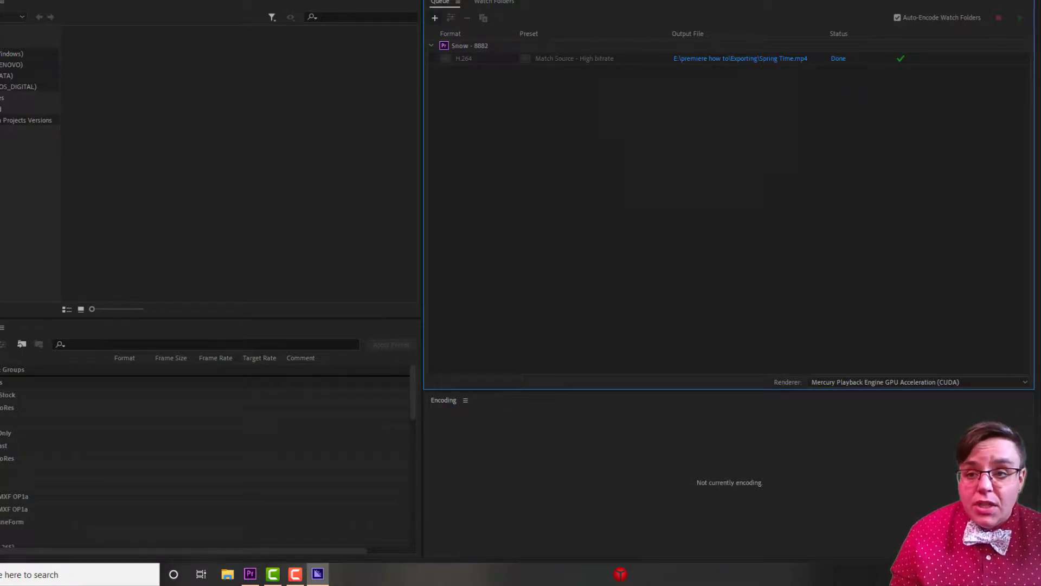
click(1029, 1)
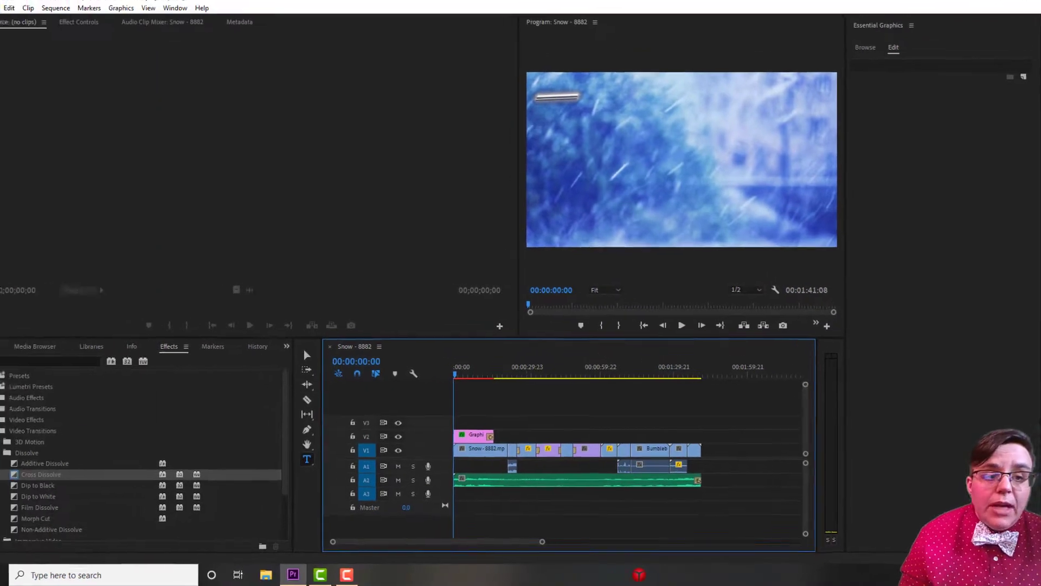
Save the project and close Premiere Pro.
click(9, 17)
click(28, 153)
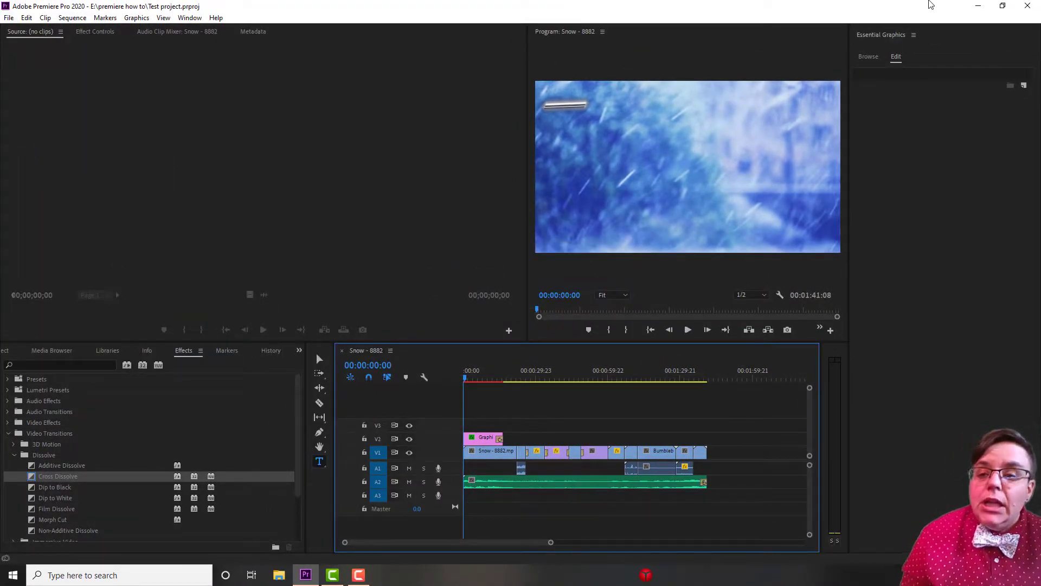
click(1028, 11)
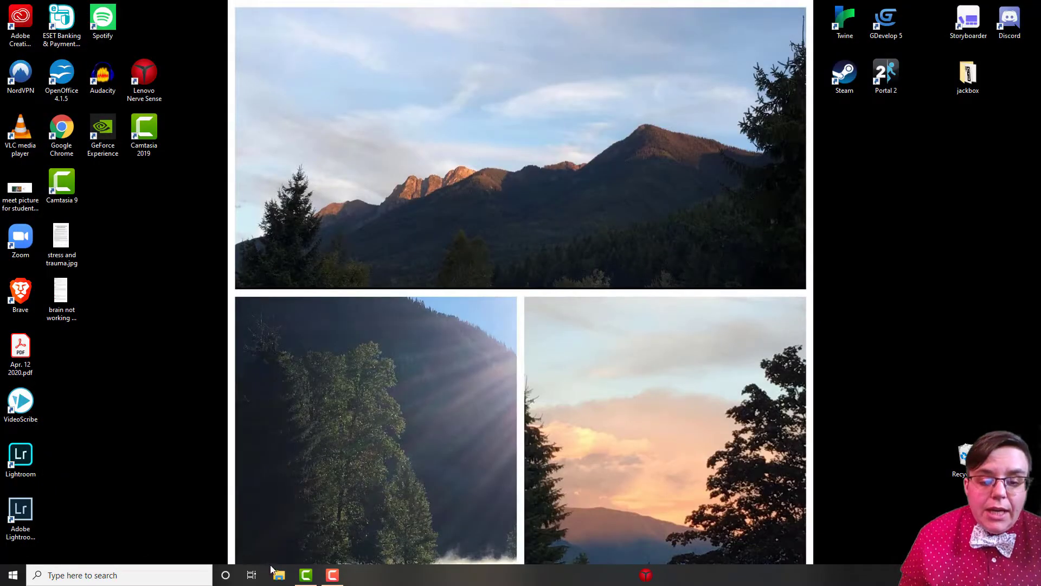
Open the Exporting folder inside the "premiere how to" folder on the DATA (E:) drive in File Explorer.
click(279, 576)
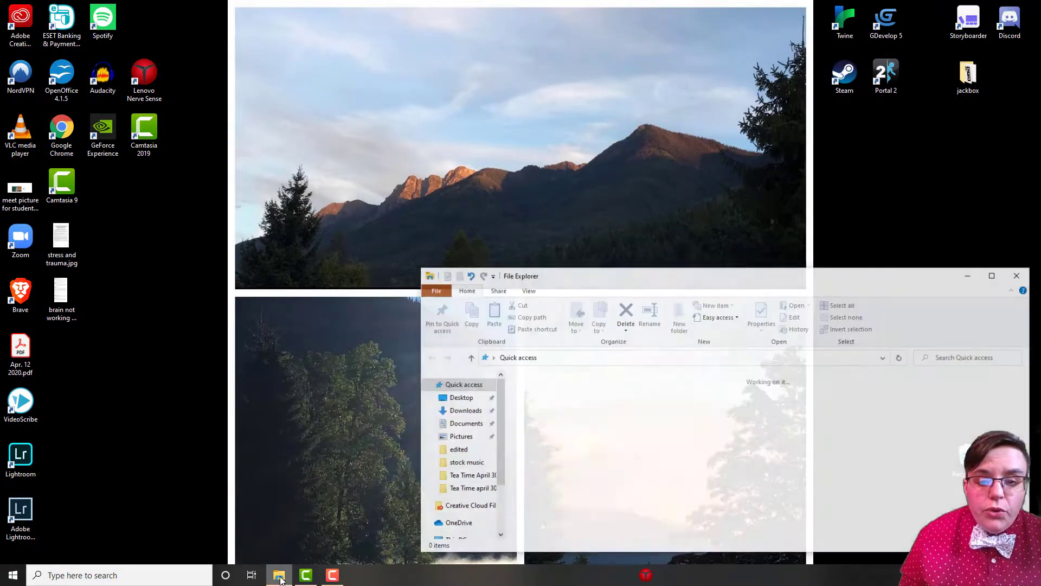
scroll(227, 358, down, 5)
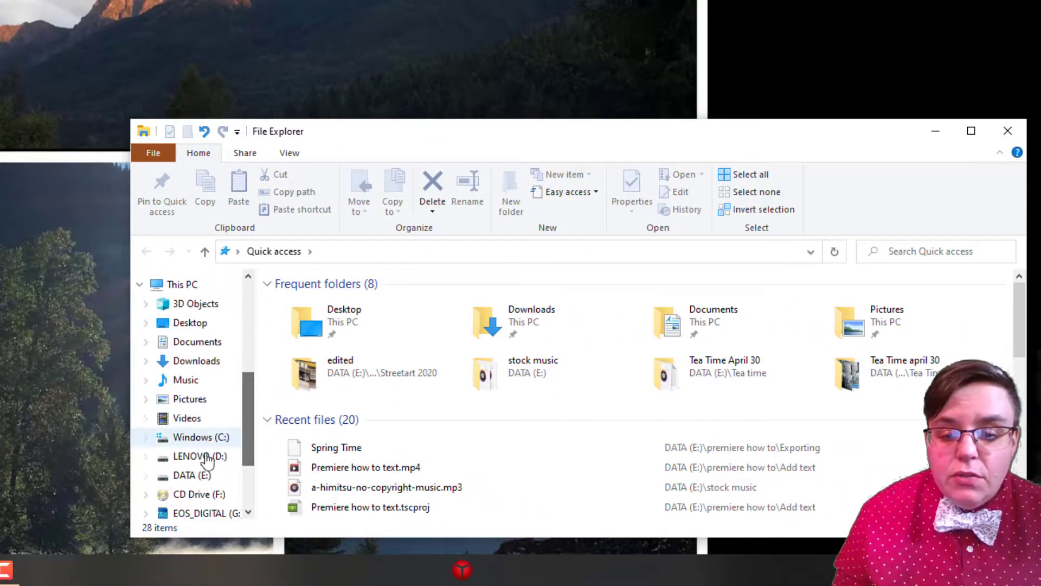
click(190, 476)
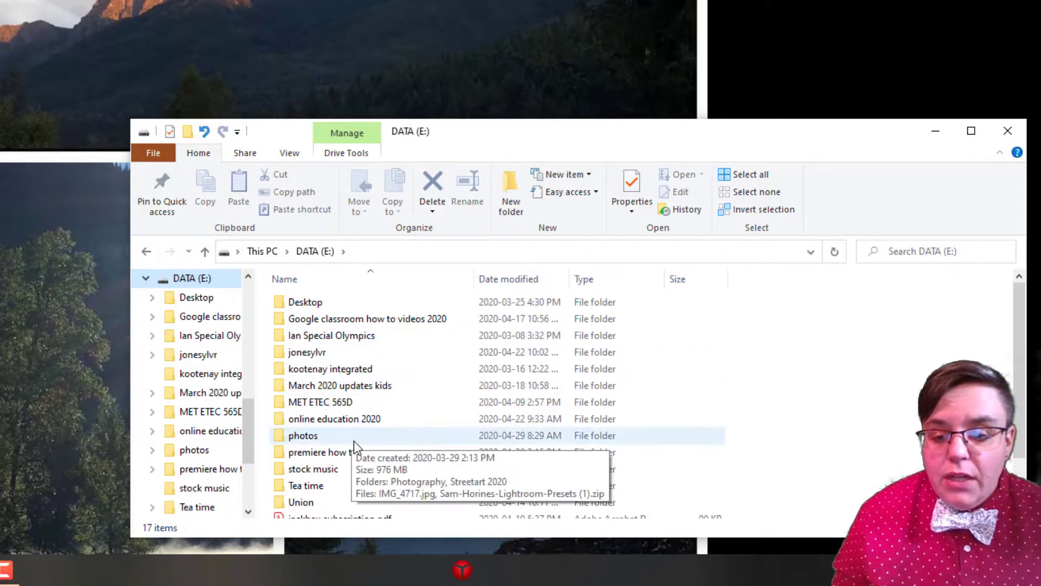
double_click(343, 454)
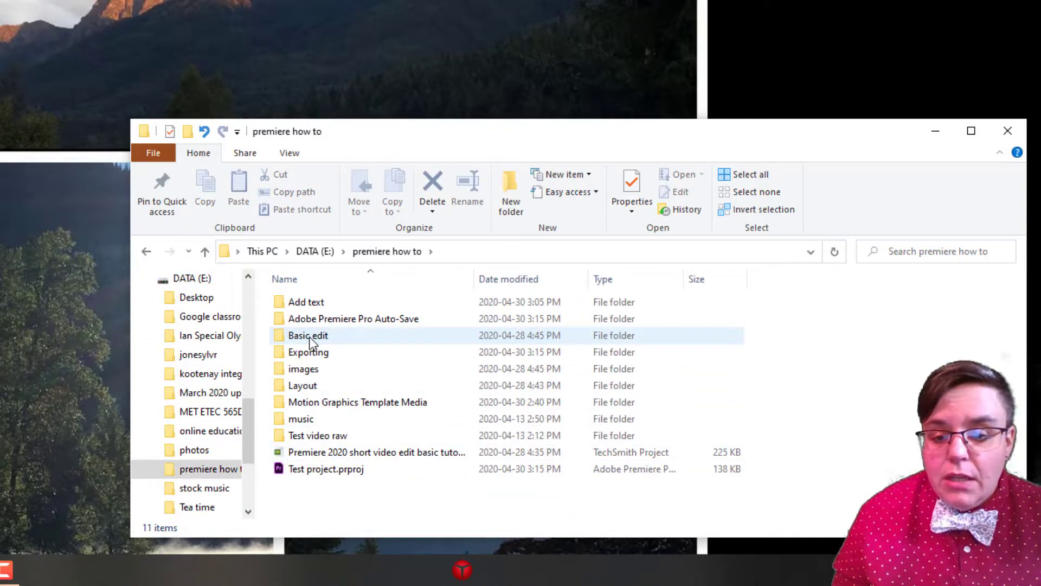
double_click(311, 352)
Play the exported Spring Time.mp4 to check it, pause the playback and close the video player.
double_click(312, 332)
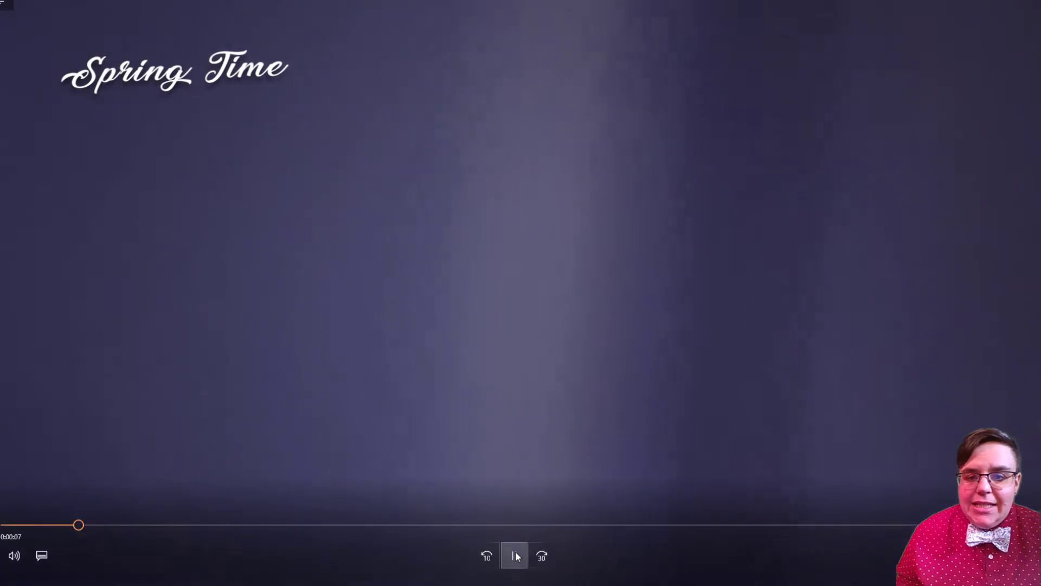
click(515, 553)
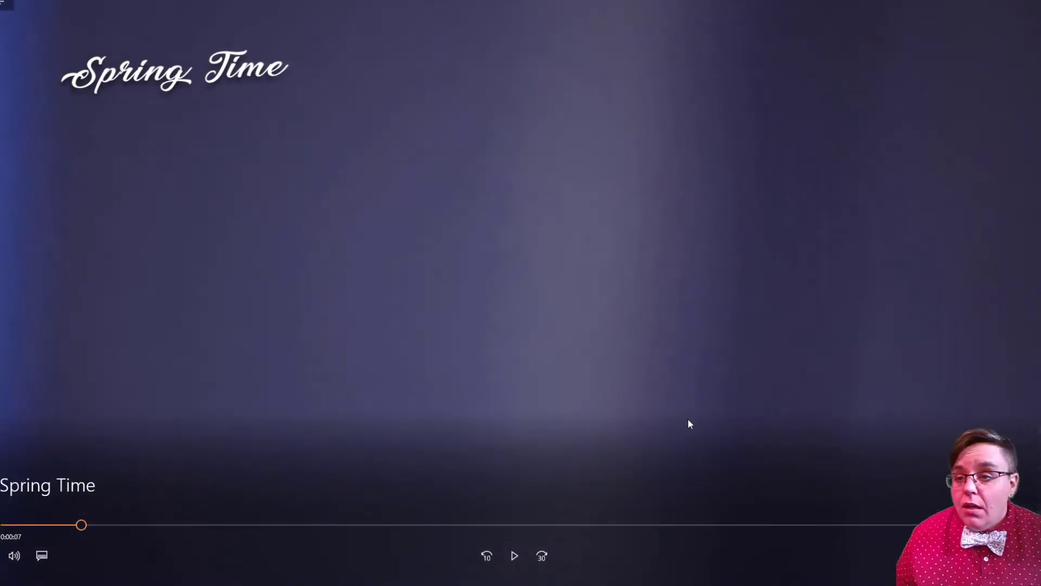
key(Escape)
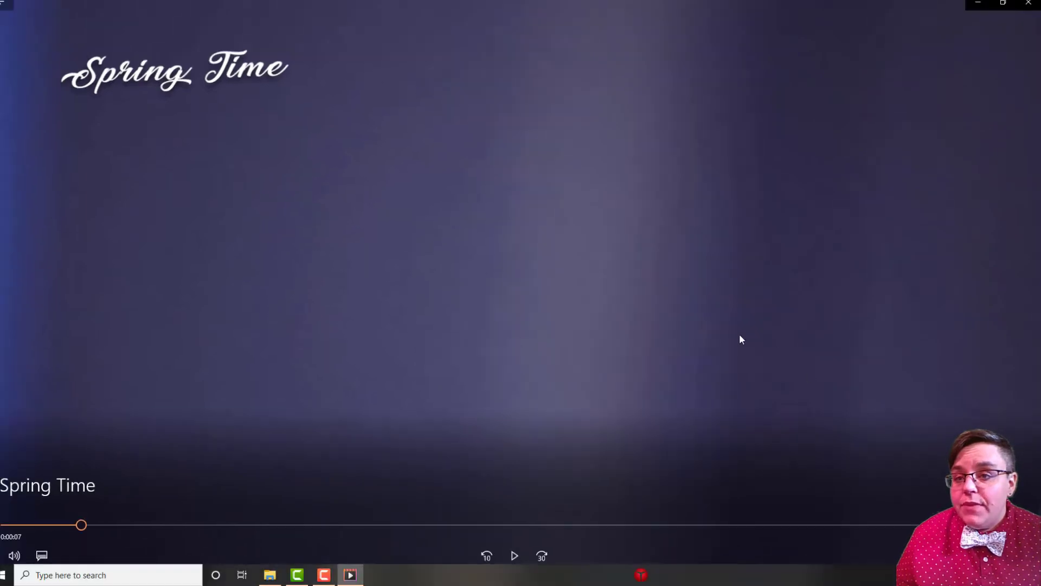
click(1028, 4)
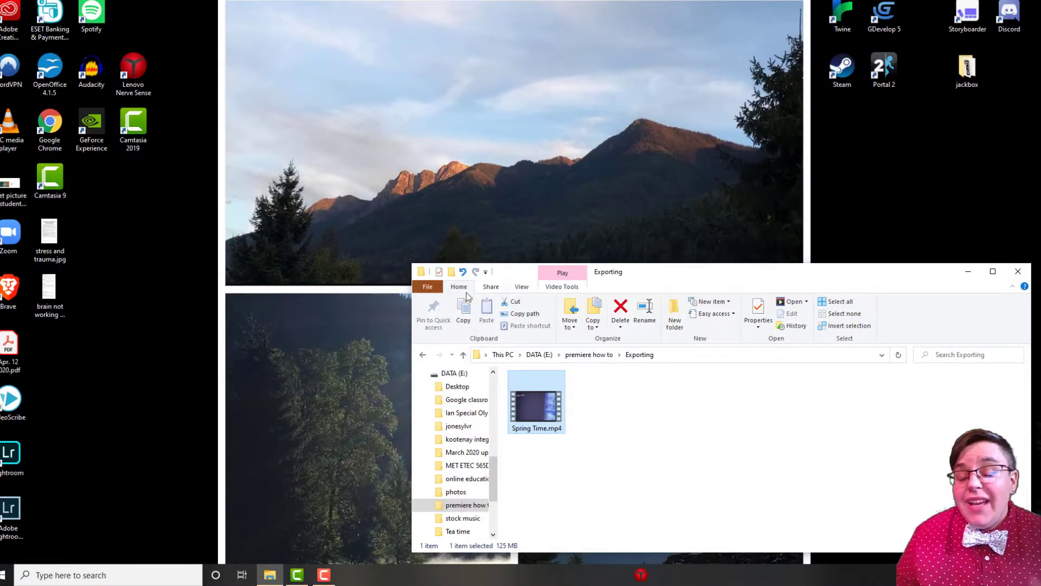